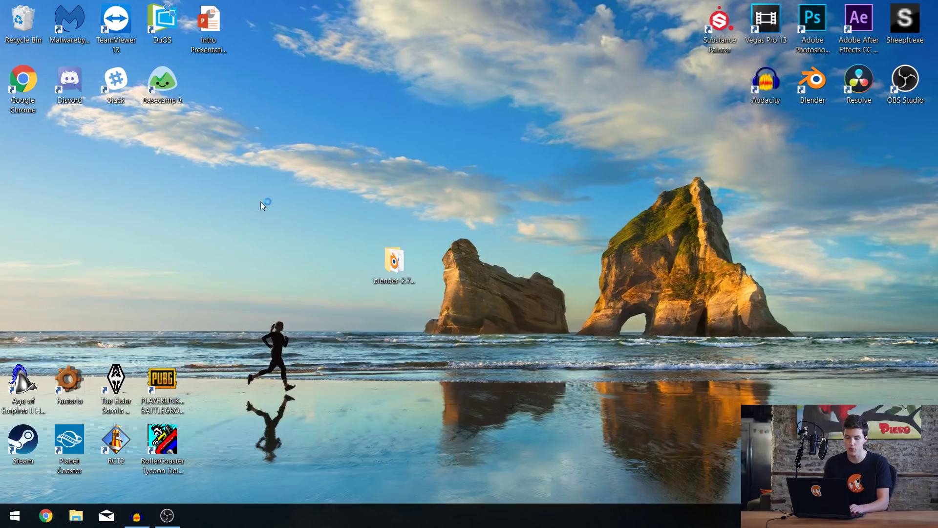
- Open the web browser and go to Blender's latest experimental builds page
left_click(46, 516)
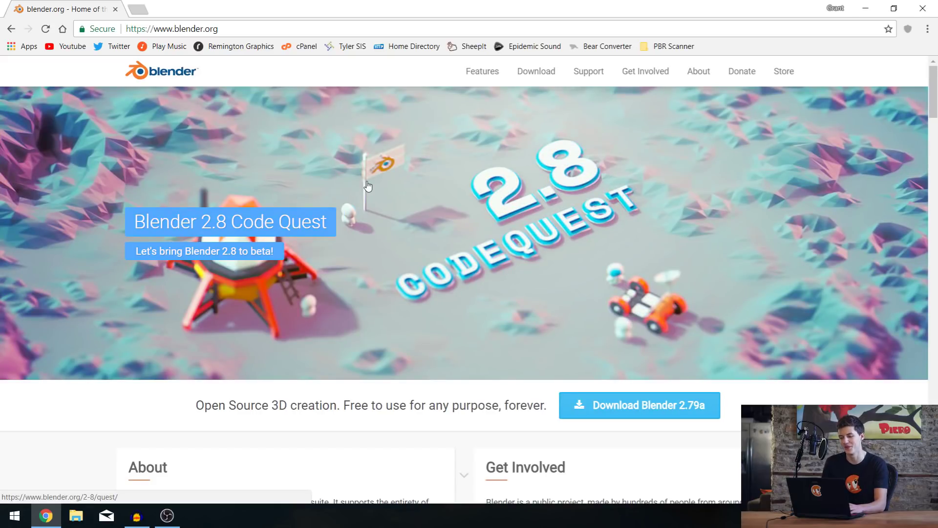
left_click(538, 78)
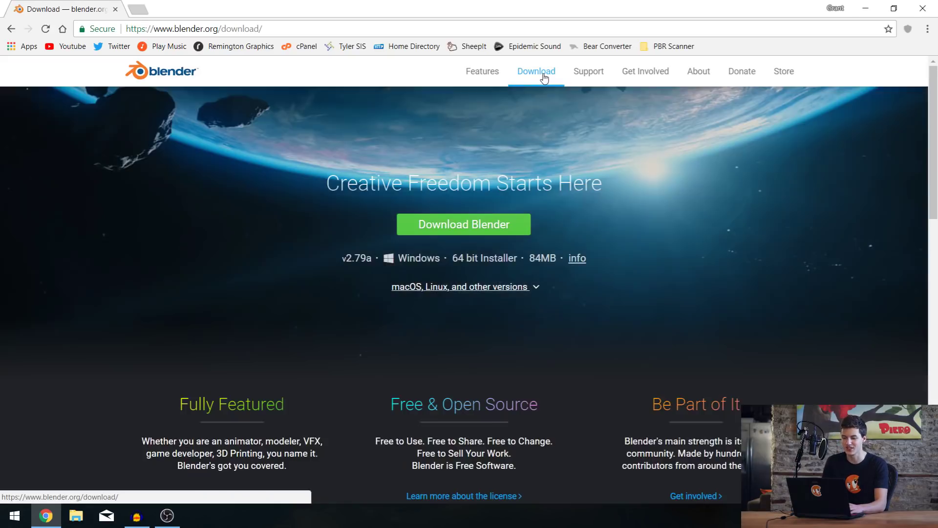
scroll(545, 147, "down", 15)
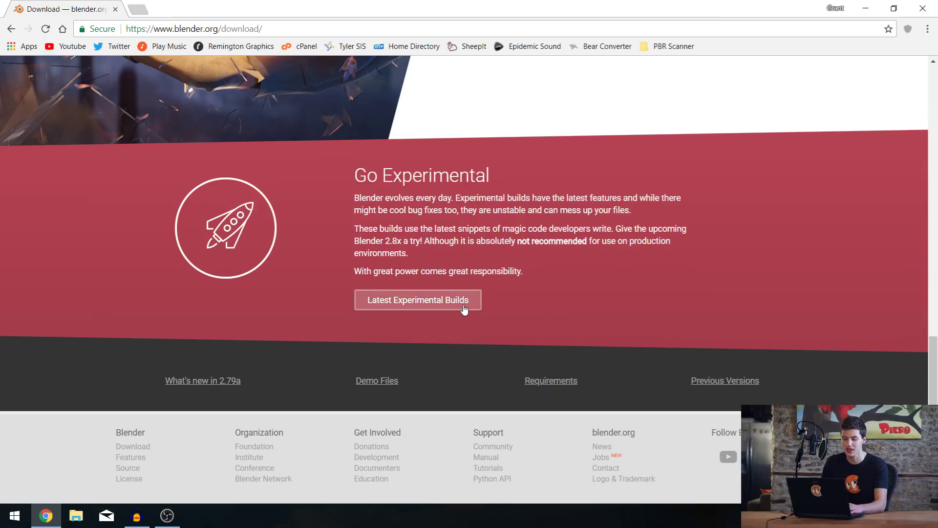
left_click(478, 299)
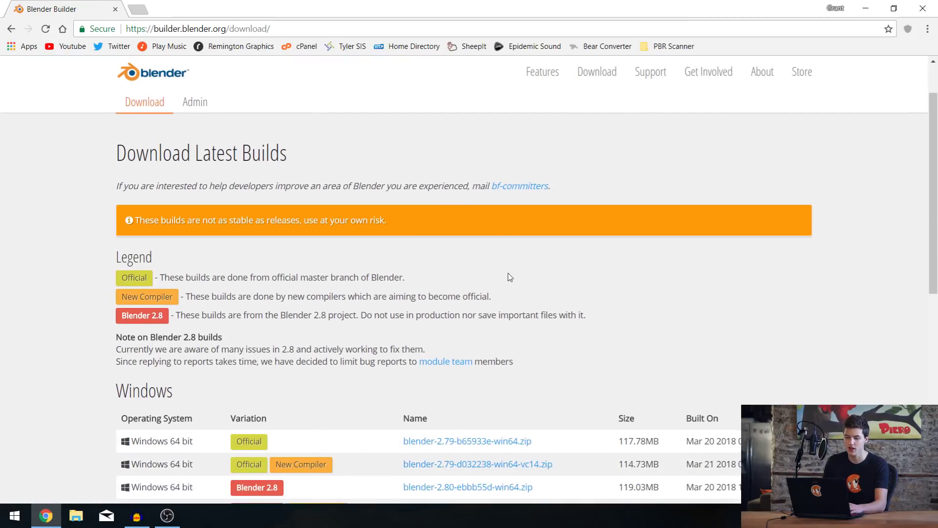
- Scroll through the experimental builds page and clear an accidental selection of the Windows heading
scroll(420, 232, "down", 1)
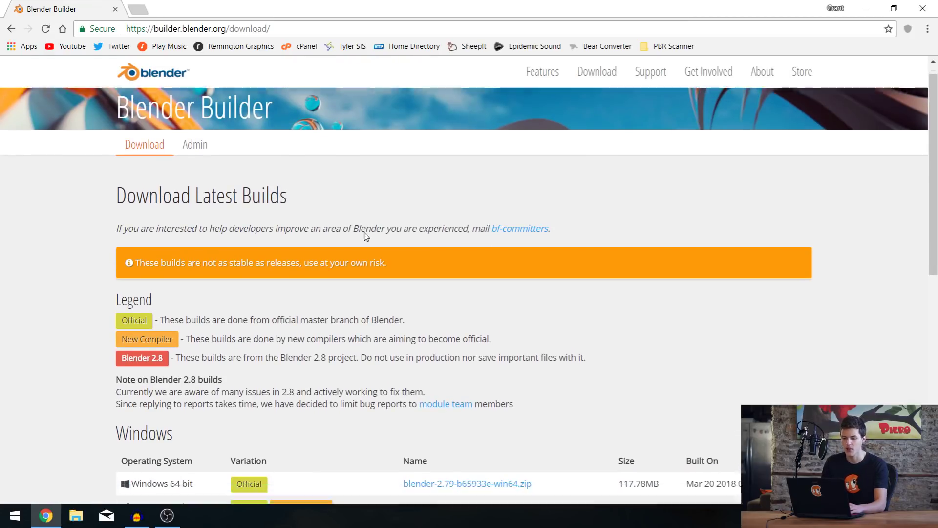
scroll(367, 216, "down", 2)
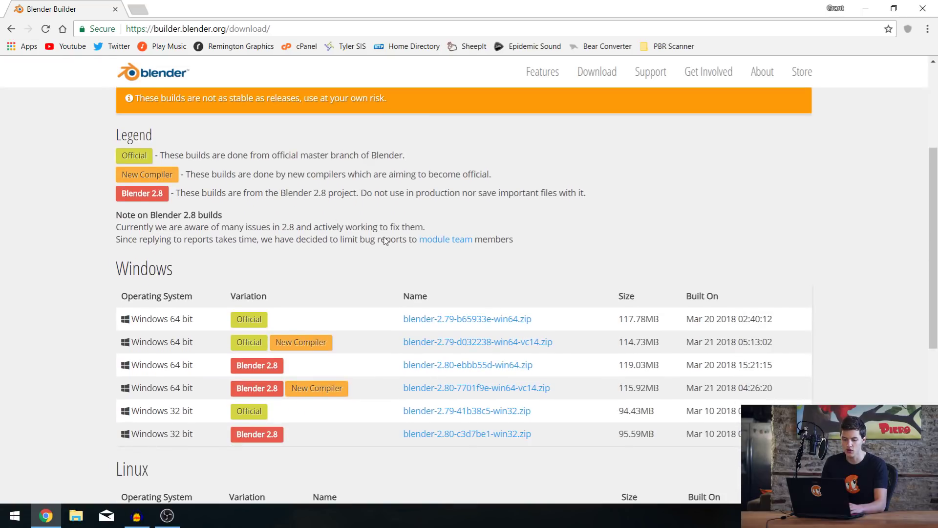
scroll(380, 236, "down", 4)
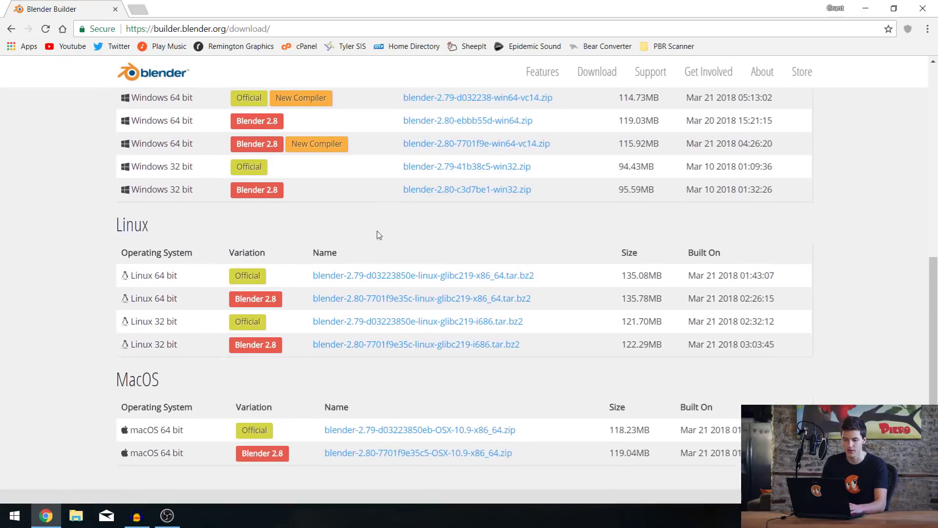
scroll(380, 234, "up", 2)
scroll(294, 215, "down", 1)
scroll(203, 222, "down", 1)
scroll(208, 217, "up", 1)
scroll(207, 218, "up", 1)
left_click_drag(110, 144, 180, 154)
left_click(184, 153)
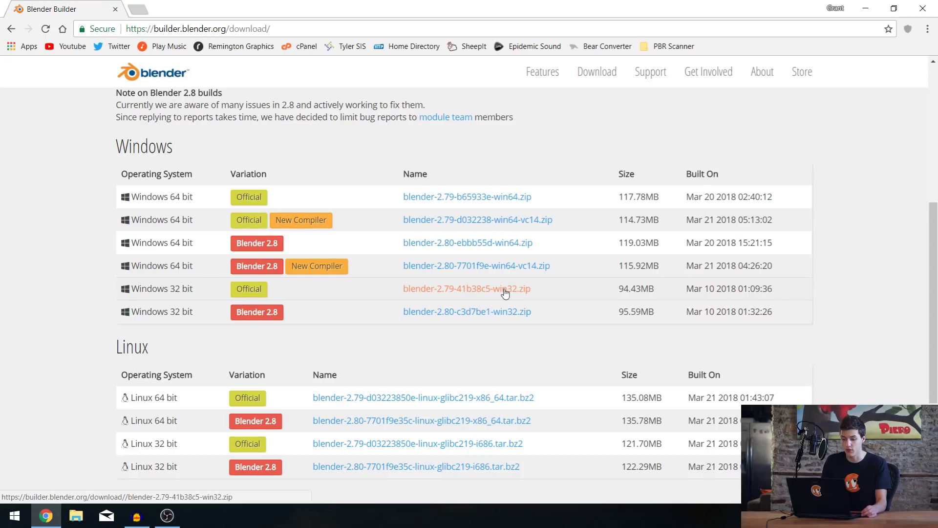
- Start the official Windows 64-bit 2.79 download, then cancel it and close the browser
left_click(498, 197)
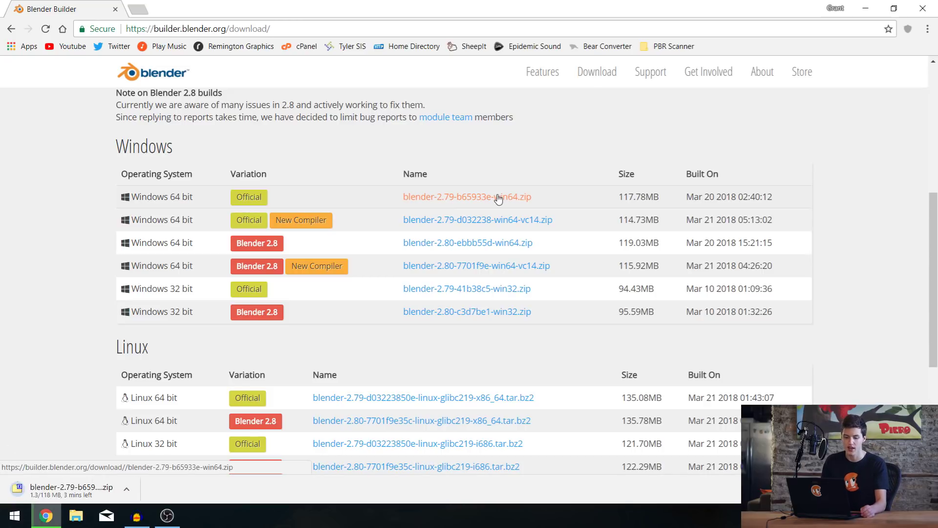
right_click(128, 488)
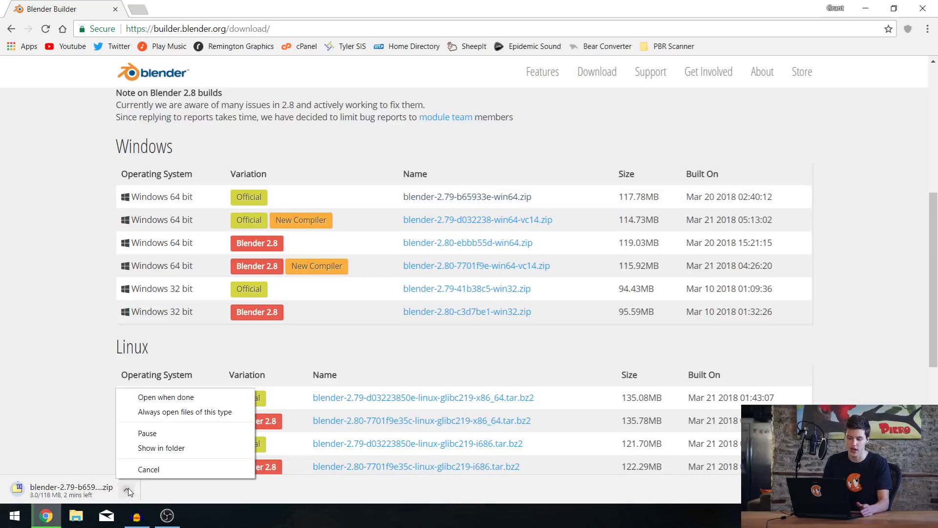
left_click(149, 468)
left_click(923, 8)
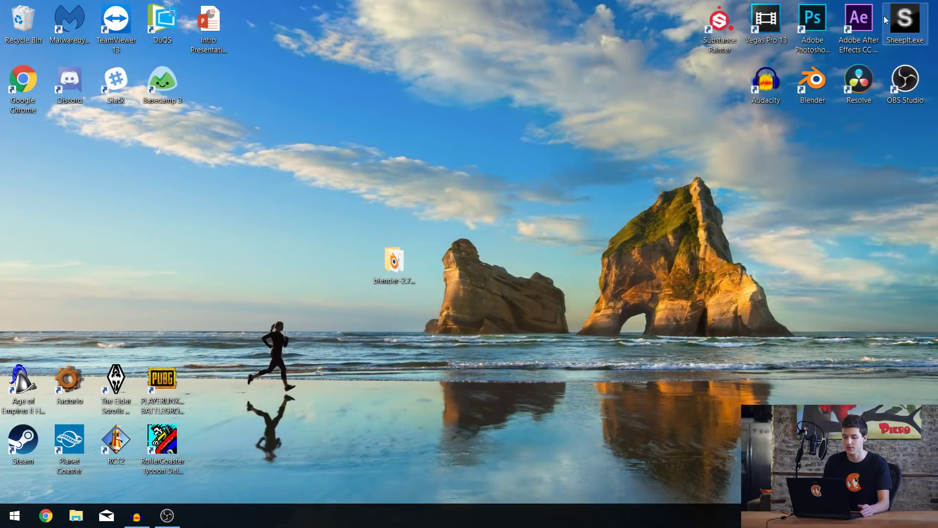
- Open the downloaded Blender zip and launch blender.exe from it
left_click(397, 268)
double_click(397, 268)
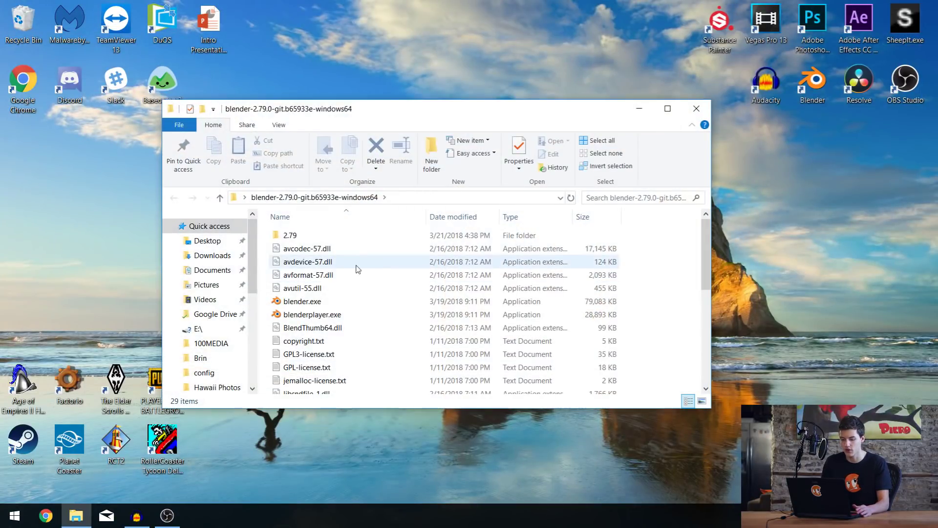
double_click(335, 302)
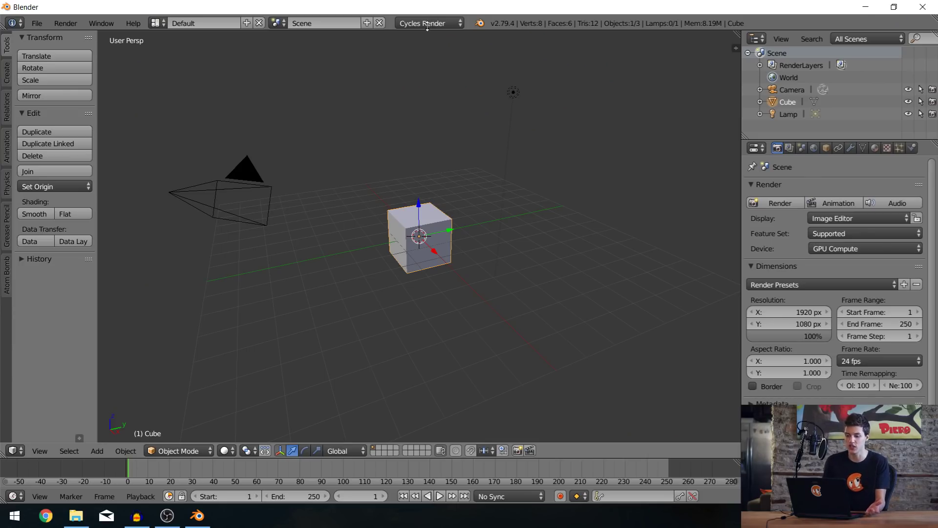
- Pick Cycles Render from the render engine dropdown in the top header
left_click(453, 23)
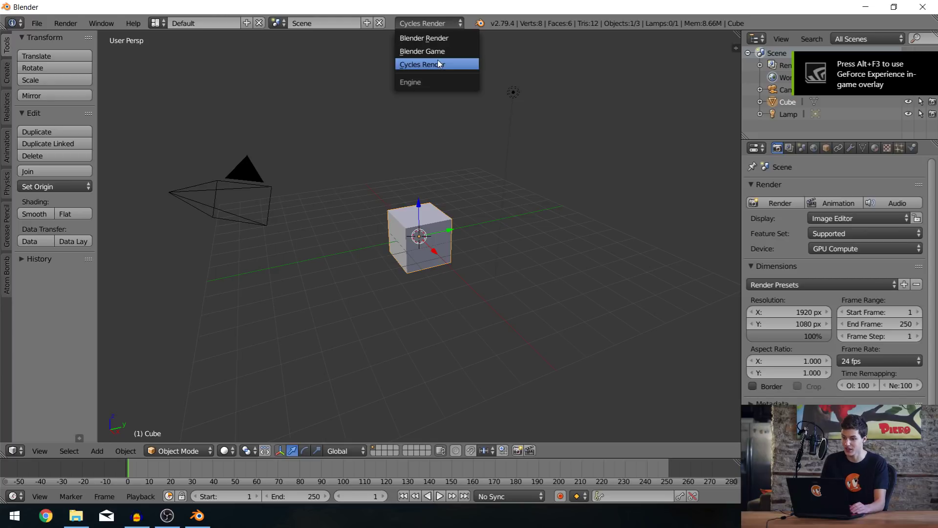
left_click(467, 64)
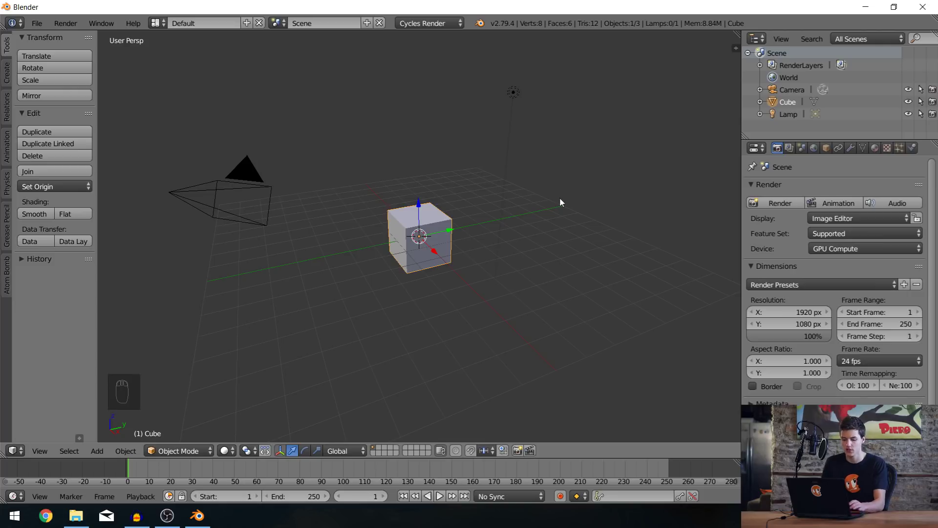
- Hide the tool shelf, split the 3D view in two, and make the left area a Node Editor
key("t")
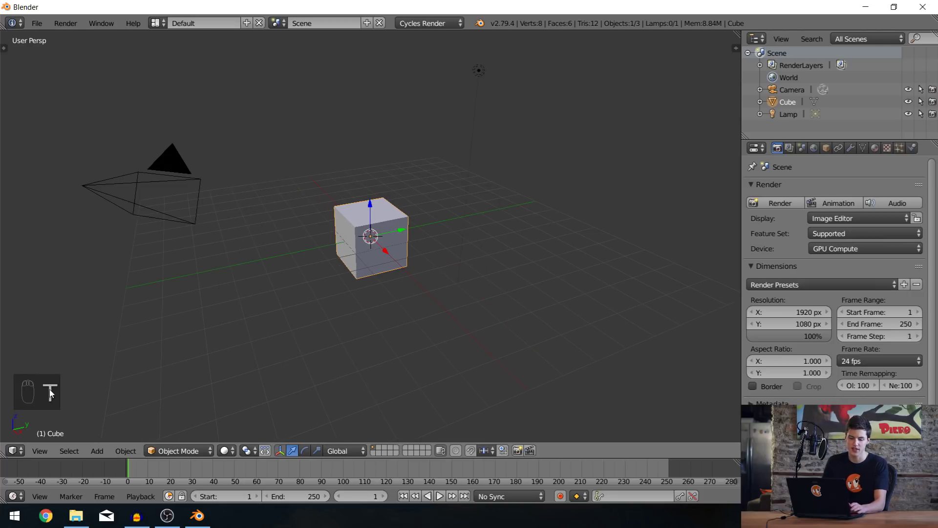
left_click_drag(4, 454, 379, 435)
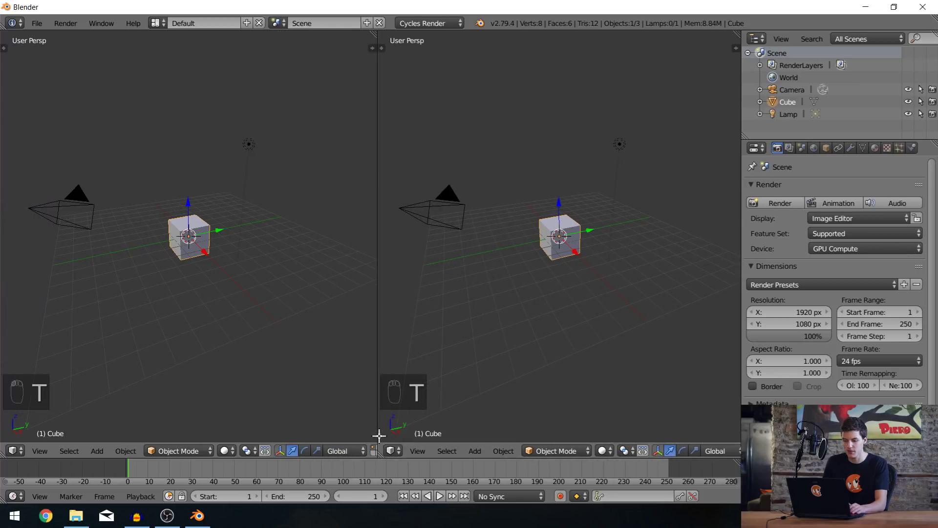
left_click(15, 451)
left_click(92, 319)
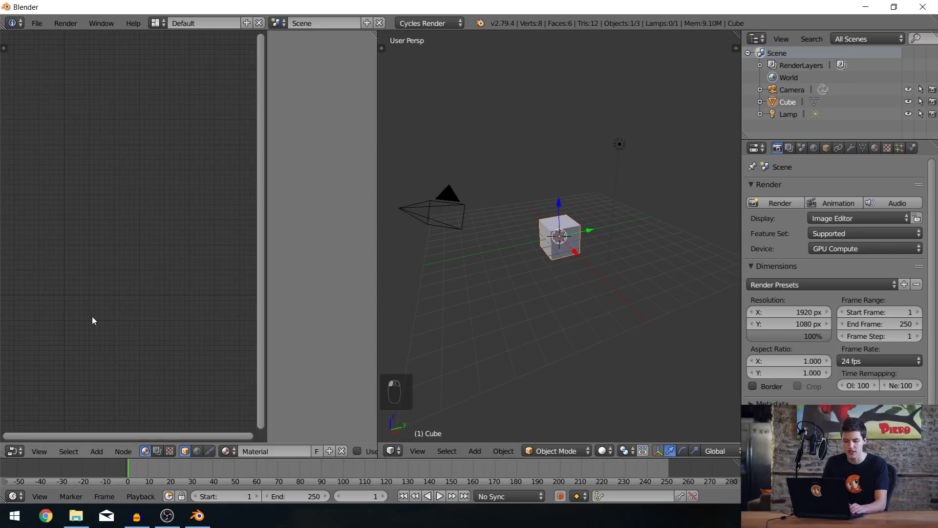
- Hide the node editor's side panel and enable Use Nodes on the cube's material
key("n")
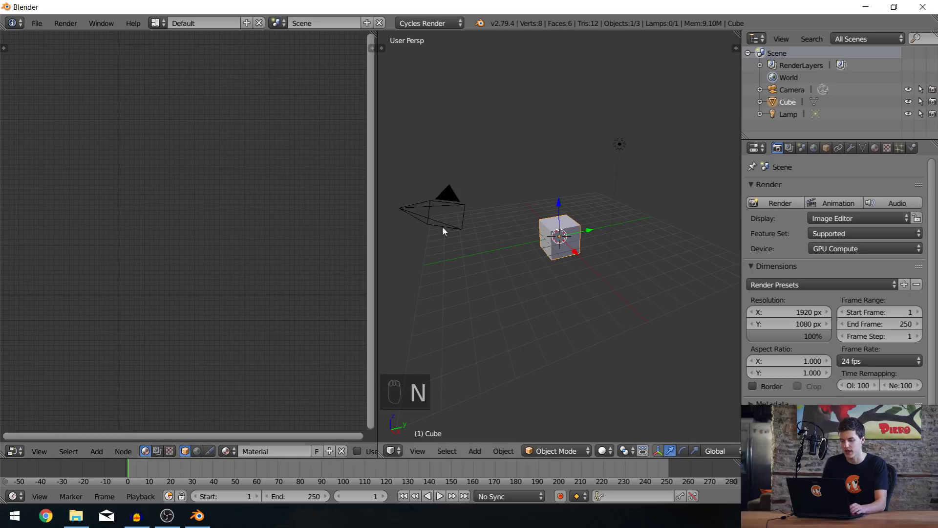
scroll(554, 259, "up", 2)
scroll(552, 257, "up", 4)
scroll(538, 245, "down", 1)
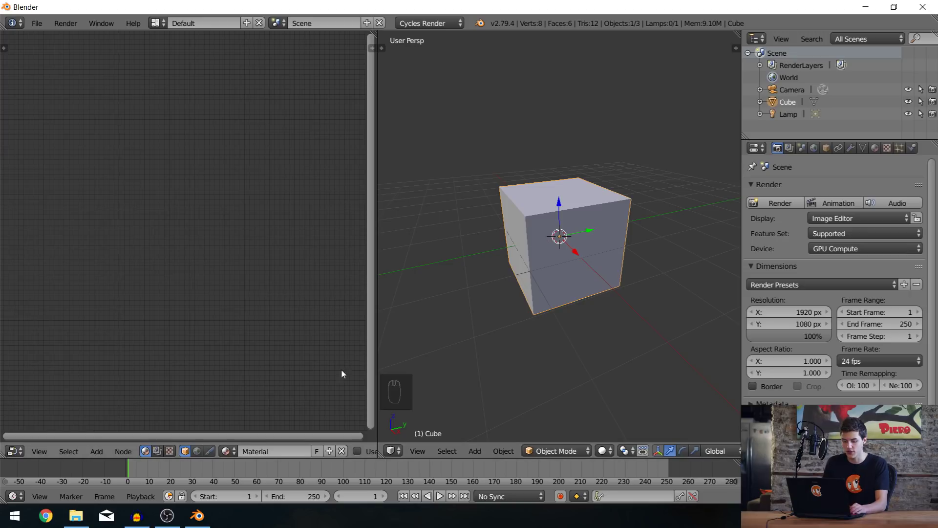
scroll(337, 452, "down", 5)
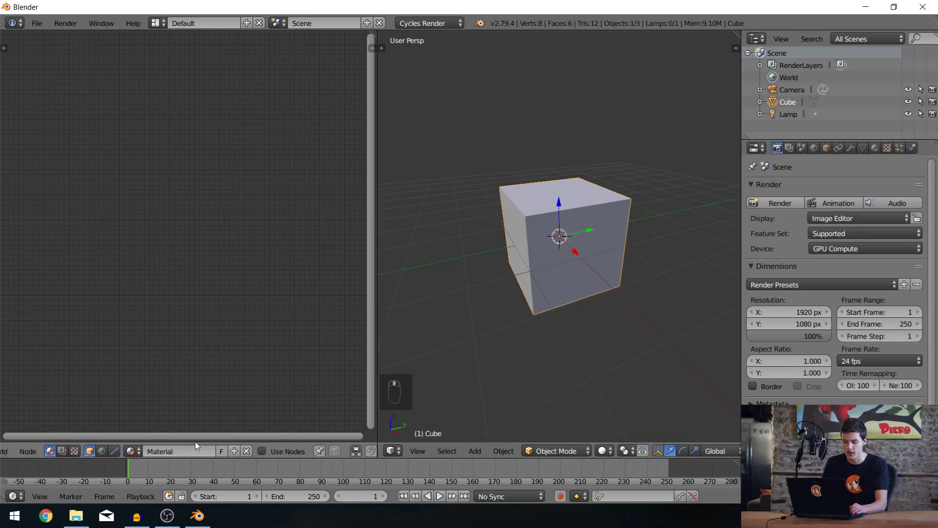
left_click(269, 453)
scroll(95, 294, "up", 2)
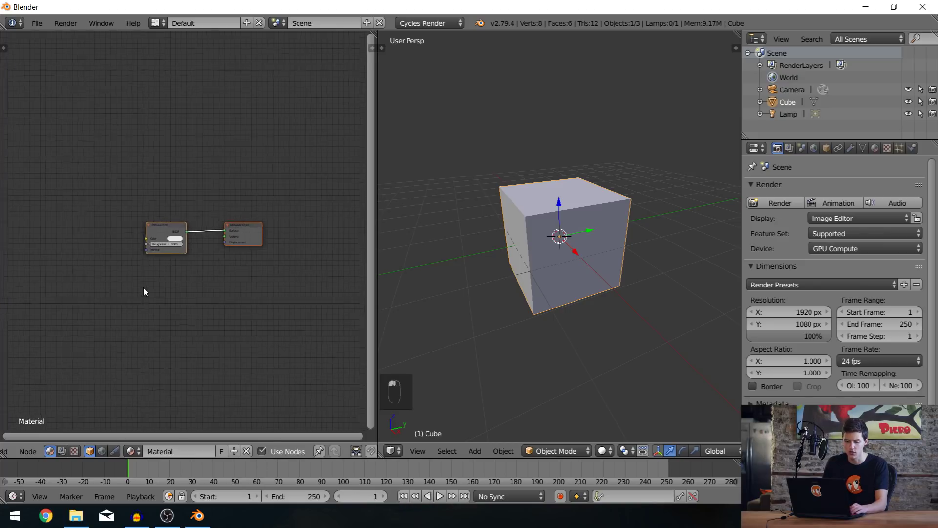
scroll(161, 248, "up", 2)
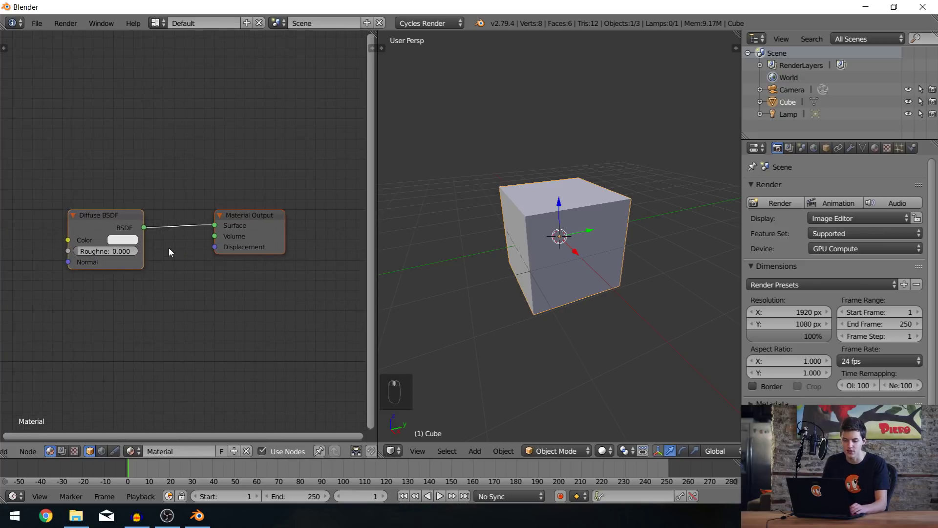
- Switch the 3D view to a live rendered preview and orbit and zoom onto the cube
key("shift+z")
key("shift+z")
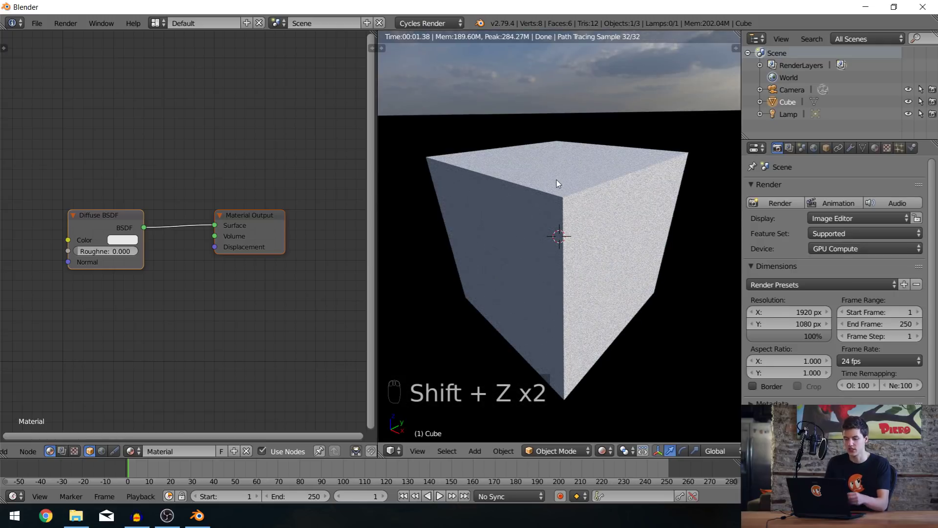
middle_click_drag(556, 195, 570, 230)
scroll(566, 210, "down", 3)
scroll(609, 198, "up", 2)
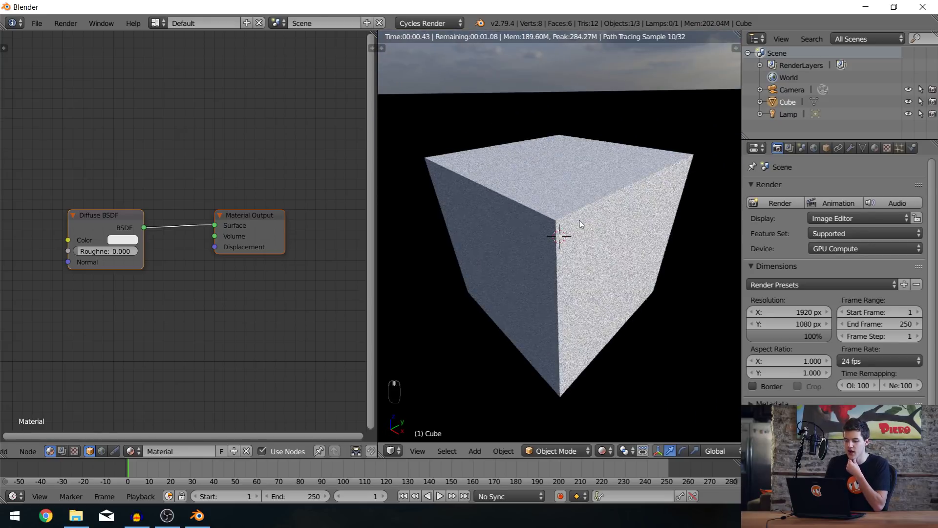
scroll(587, 213, "up", 3)
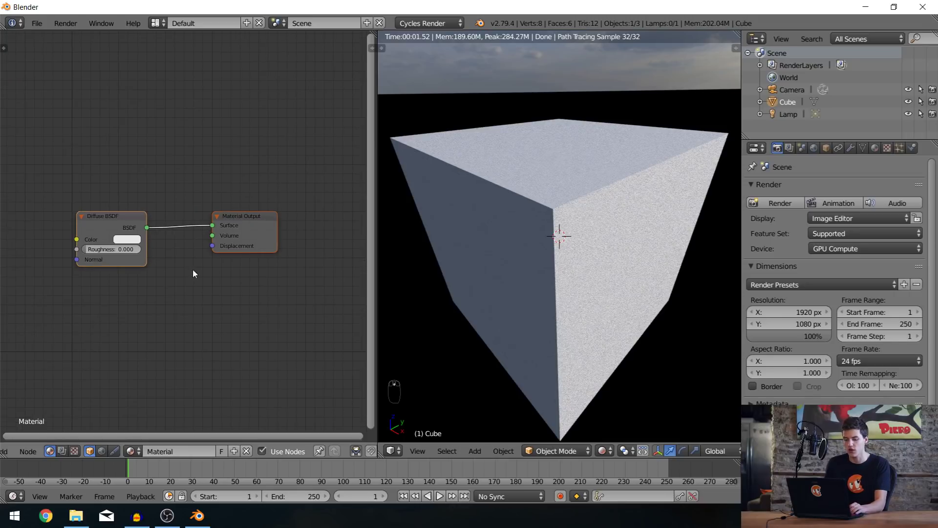
- Move the Diffuse BSDF node right toward the Material Output
middle_click_drag(193, 271, 207, 278)
scroll(207, 278, "down", 1)
left_click_drag(151, 219, 198, 219)
middle_click_drag(172, 259, 189, 282, "ctrl")
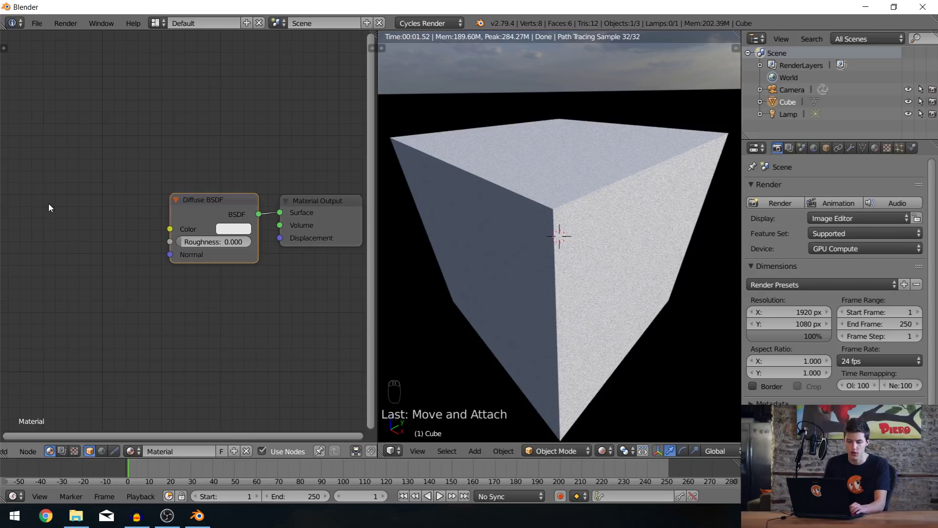
- Add an Input > Bevel node and place it to the left of the Diffuse BSDF node
key("shift+a")
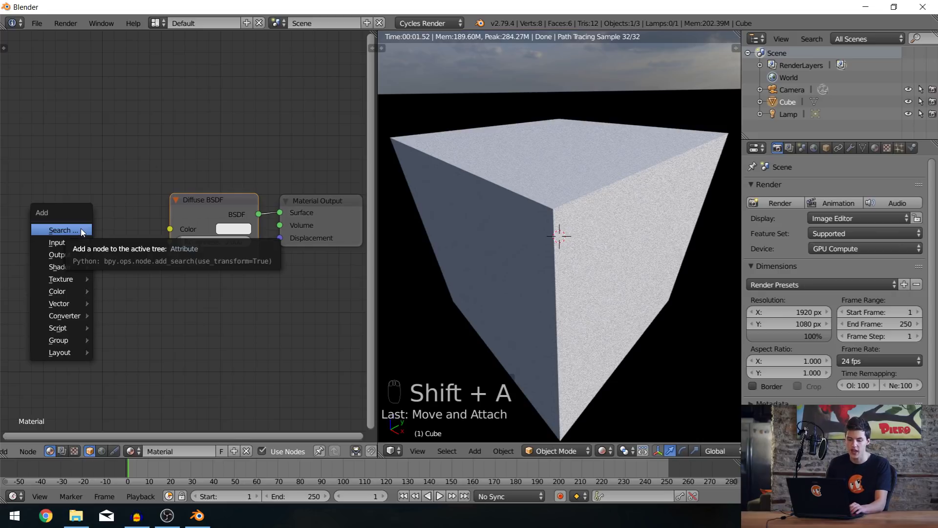
mouse_move(75, 236)
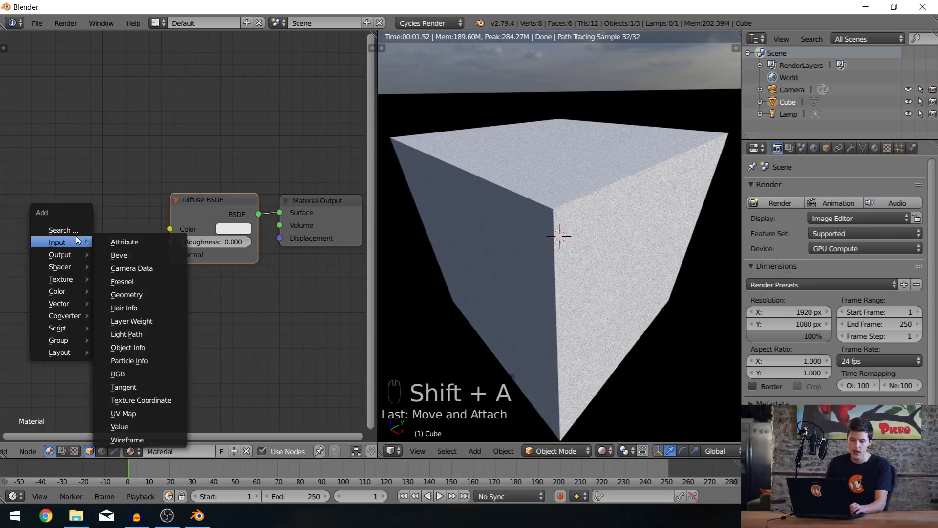
left_click(130, 257)
left_click(98, 211)
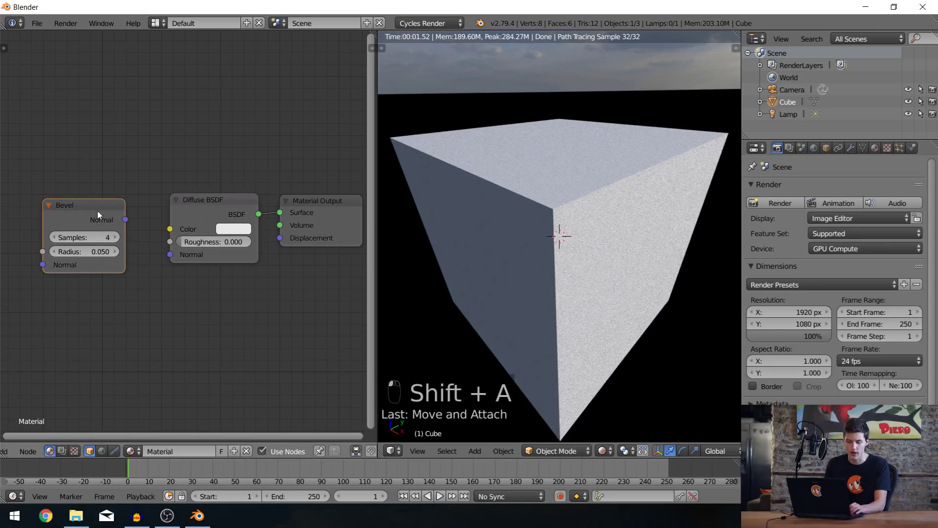
middle_click_drag(97, 210, 178, 230)
left_click(128, 216)
scroll(130, 210, "up", 2)
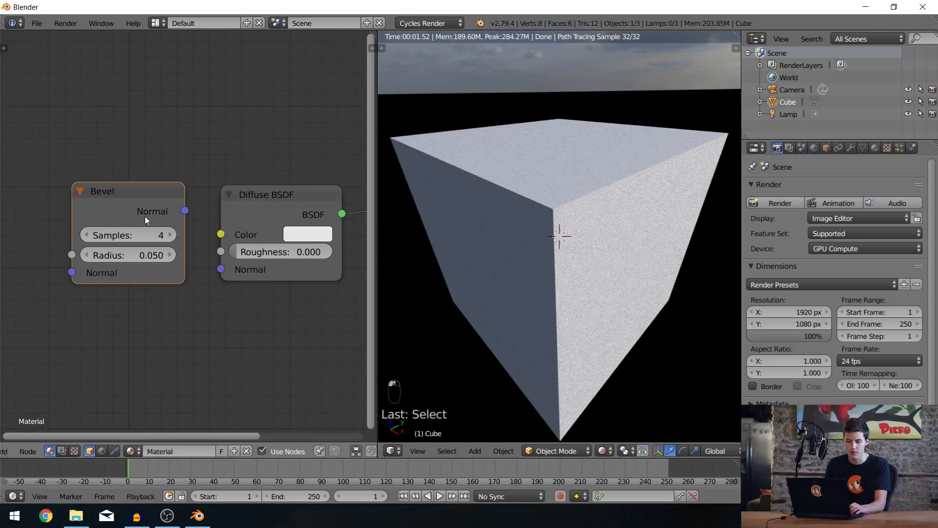
- Link the Bevel Normal output to the Diffuse BSDF Normal input, then orbit and enter Edit Mode
scroll(147, 200, "right", 2)
left_click_drag(157, 204, 171, 205)
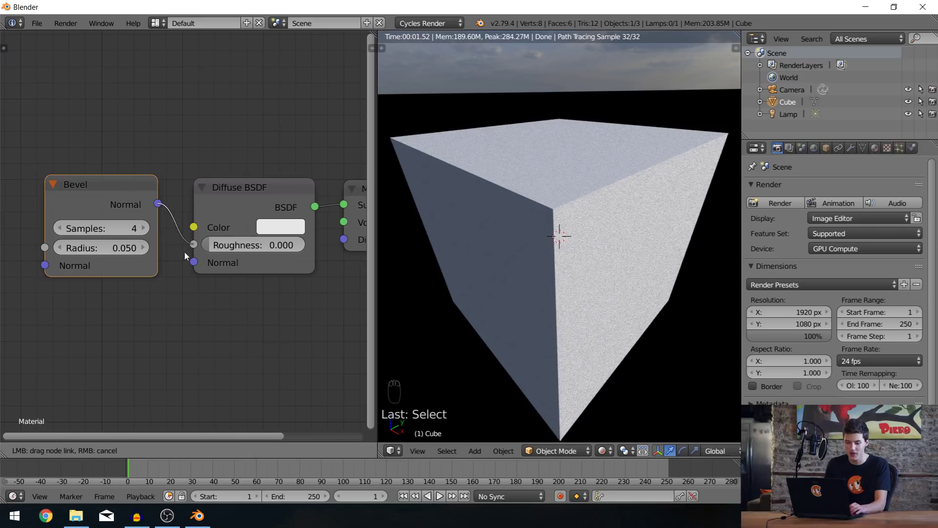
left_click_drag(193, 265, 194, 263)
left_click(238, 207)
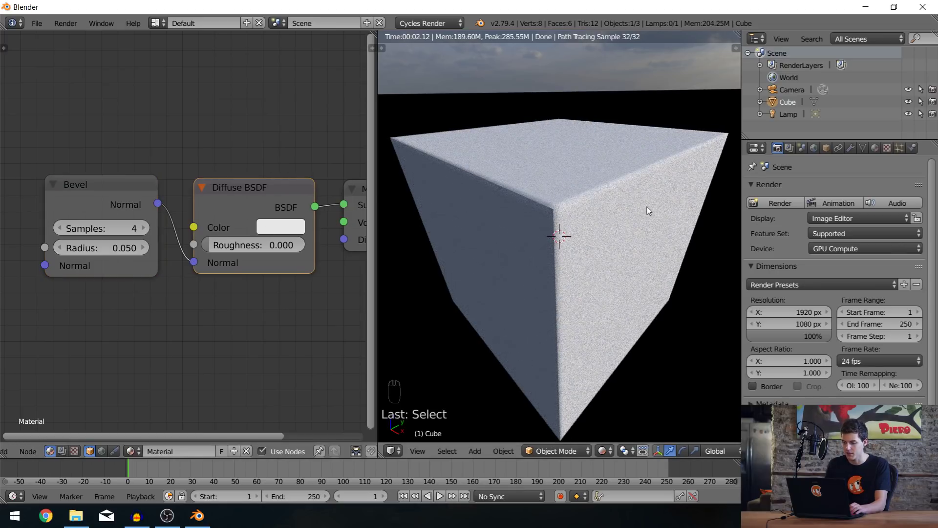
middle_click_drag(647, 207, 584, 225)
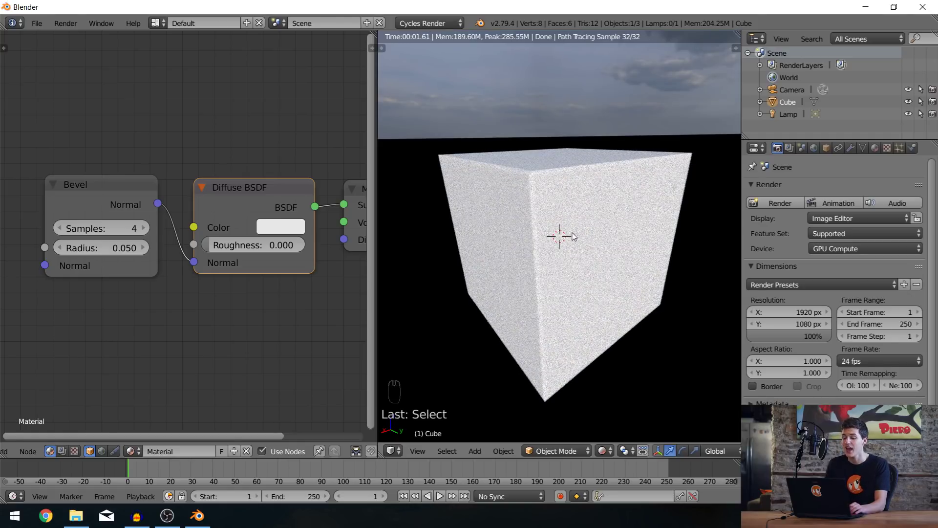
key("Tab")
key("shift+z")
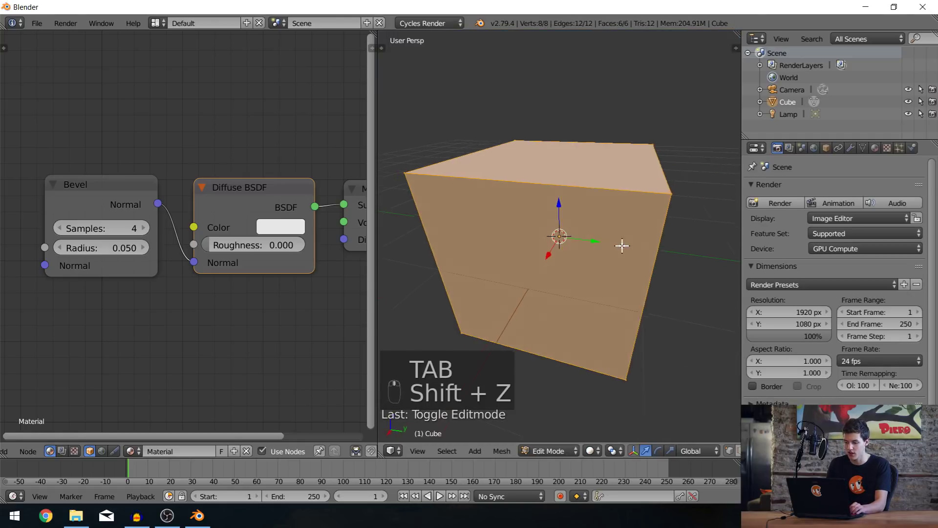
middle_click_drag(622, 245, 600, 240)
key("Tab")
key("Tab")
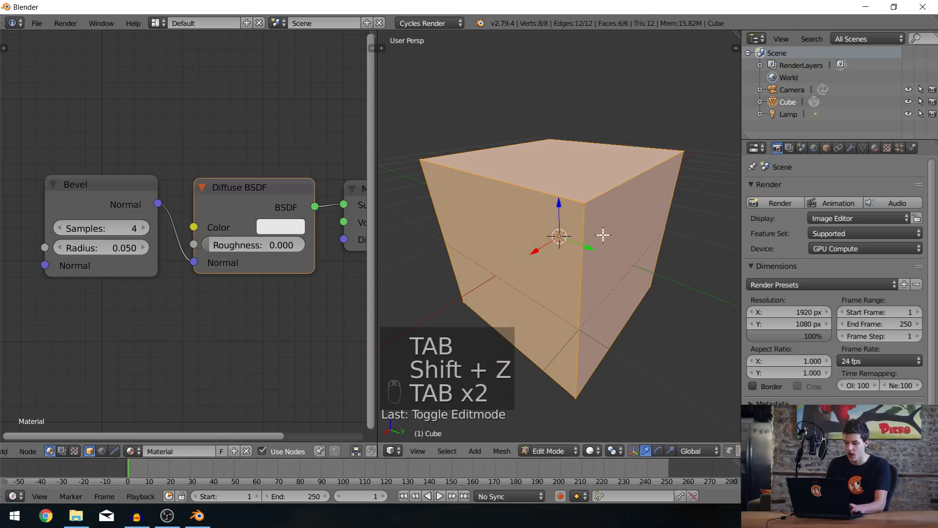
key("Tab")
key("Tab")
key("Tab")
key("Tab")
key("Tab")
mouse_move(583, 230)
middle_mouse_down()
mouse_move(620, 238)
mouse_move(628, 228)
mouse_move(520, 205)
mouse_move(529, 223)
middle_mouse_up()
key("shift+z")
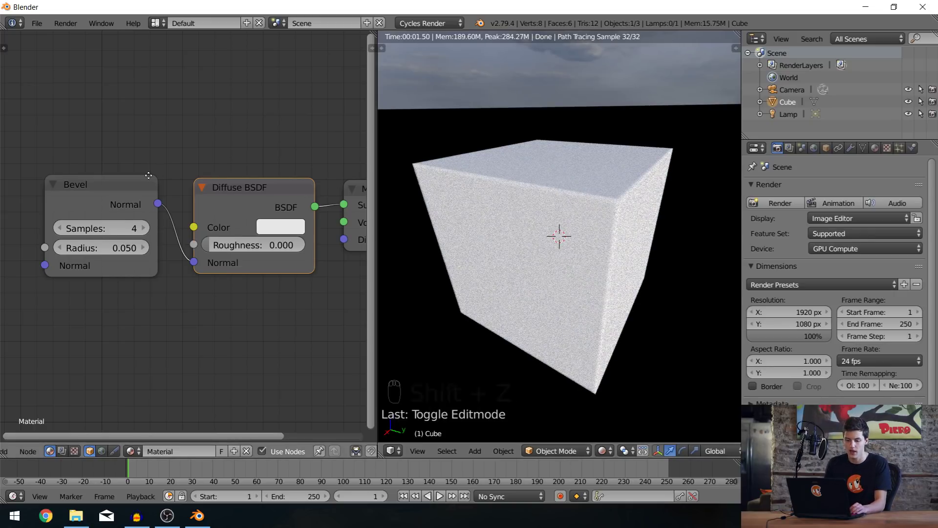
scroll(151, 195, "up", 3)
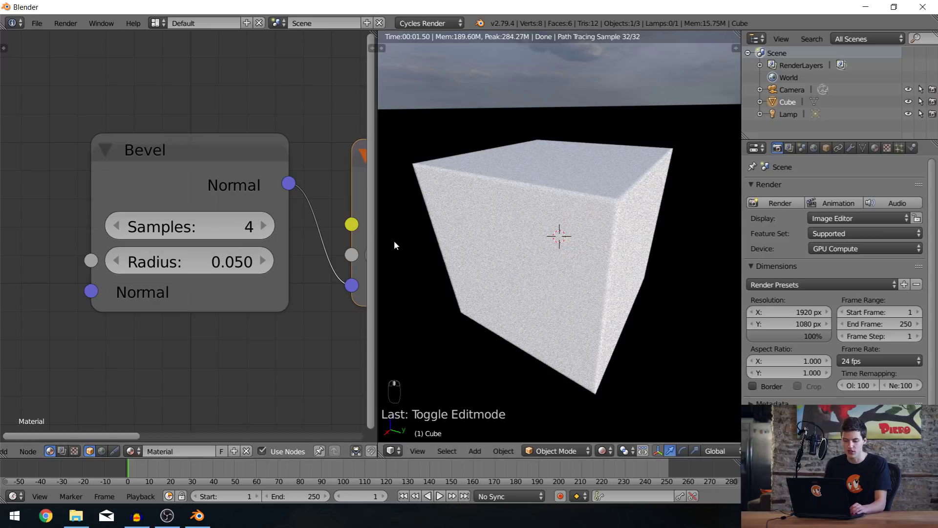
- Widen the rendered preview and try Bevel Samples values of 16 and 2
left_click_drag(374, 247, 233, 252)
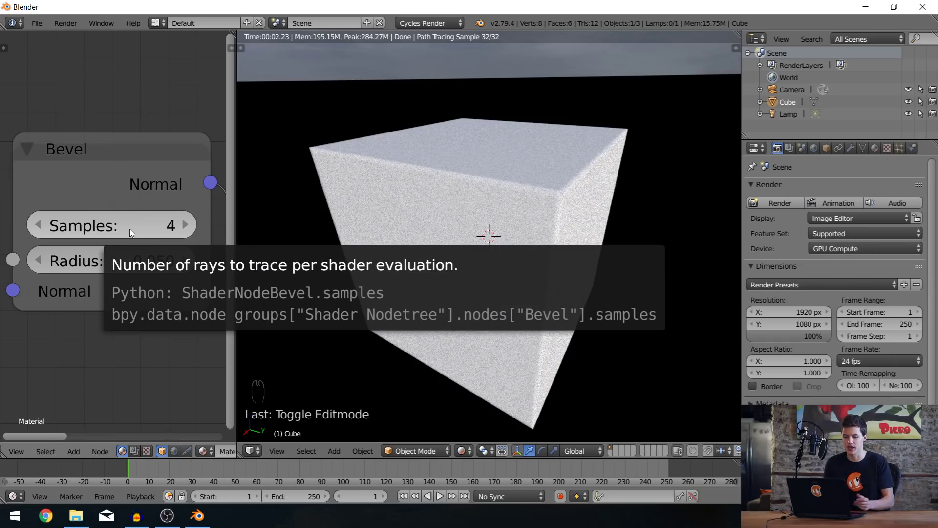
left_click(116, 222)
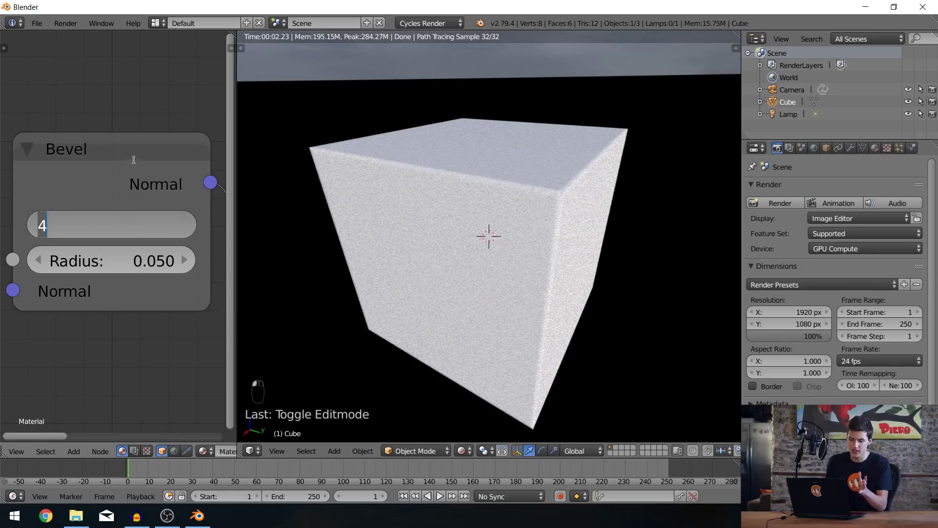
key("Return")
left_click_drag(116, 224, 146, 224)
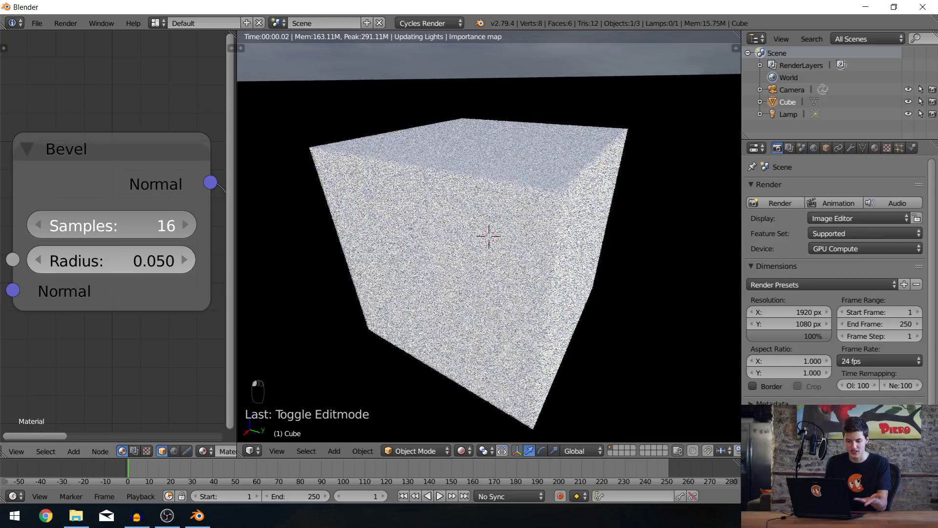
left_click_drag(124, 218, 94, 218)
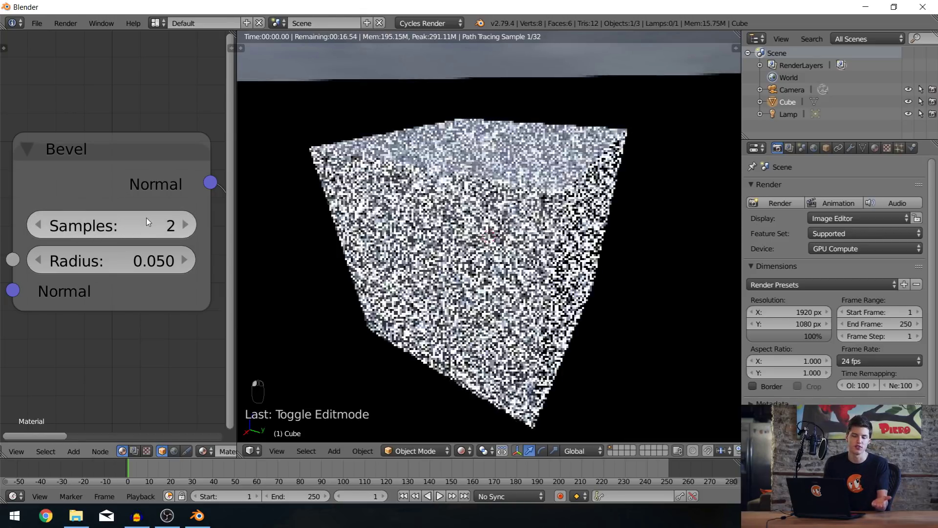
- Retry Bevel Samples at 16 and 2, then set Samples back to 4
left_click(140, 177)
mouse_move(137, 218)
left_mouse_down()
mouse_move(156, 218)
mouse_move(142, 211)
left_mouse_up()
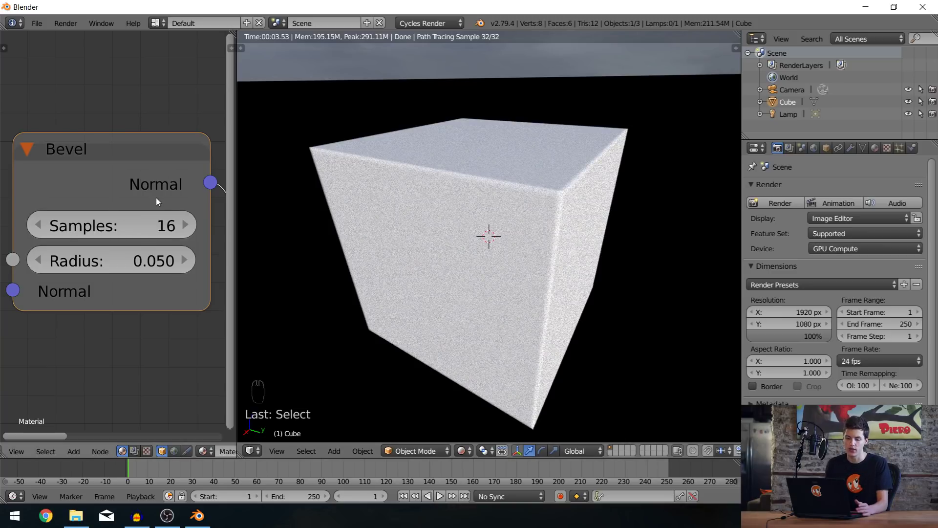
left_click_drag(146, 225, 134, 225)
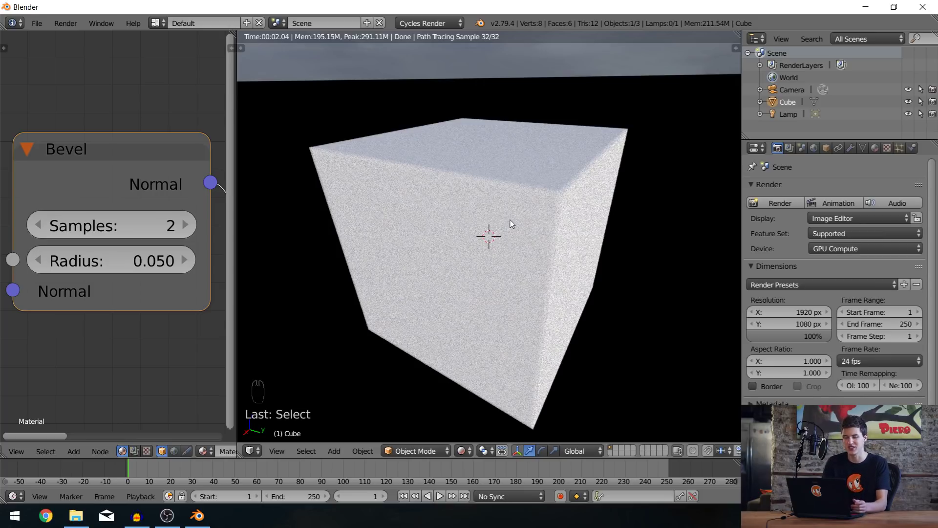
left_click(132, 215)
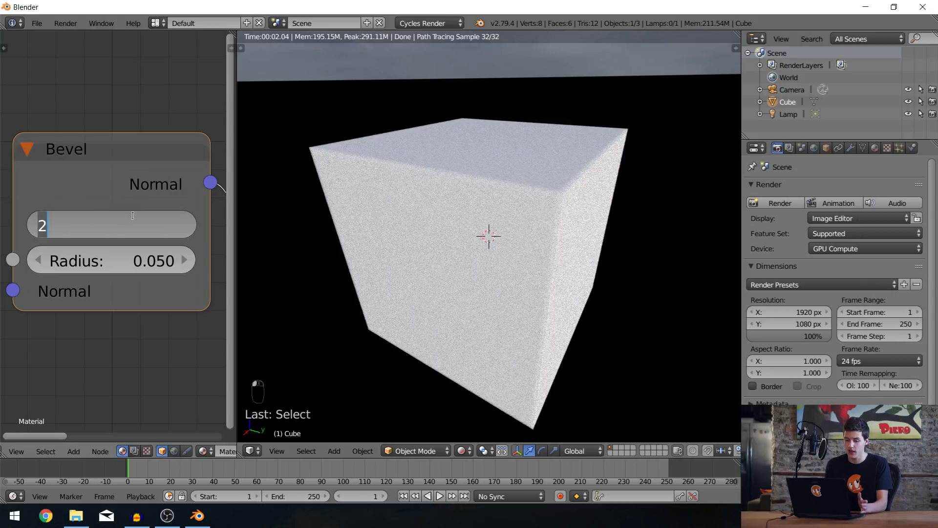
type("4")
key("Return")
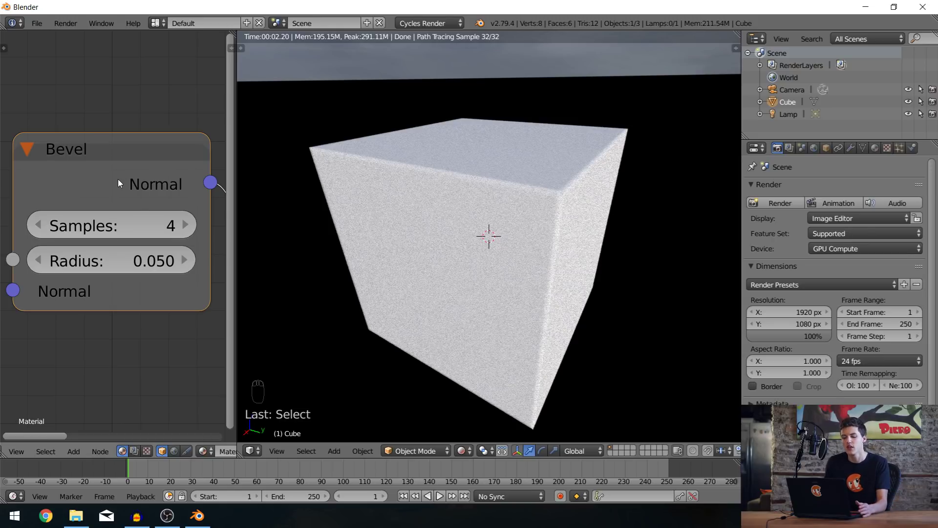
- Set the Bevel Radius to 0.100, then increase it to 0.200
left_click(130, 259)
type(".1")
key("Return")
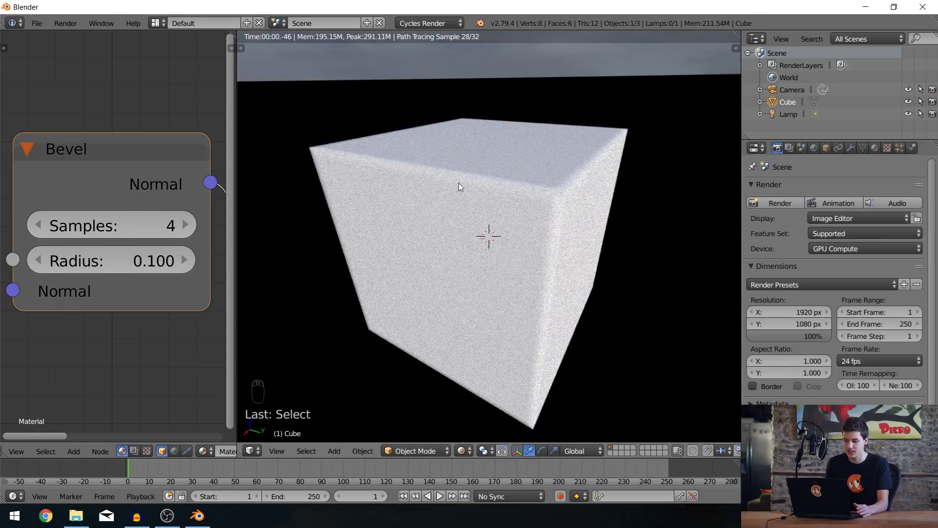
scroll(458, 187, "up", 3)
scroll(459, 187, "down", 3)
scroll(459, 188, "up", 2)
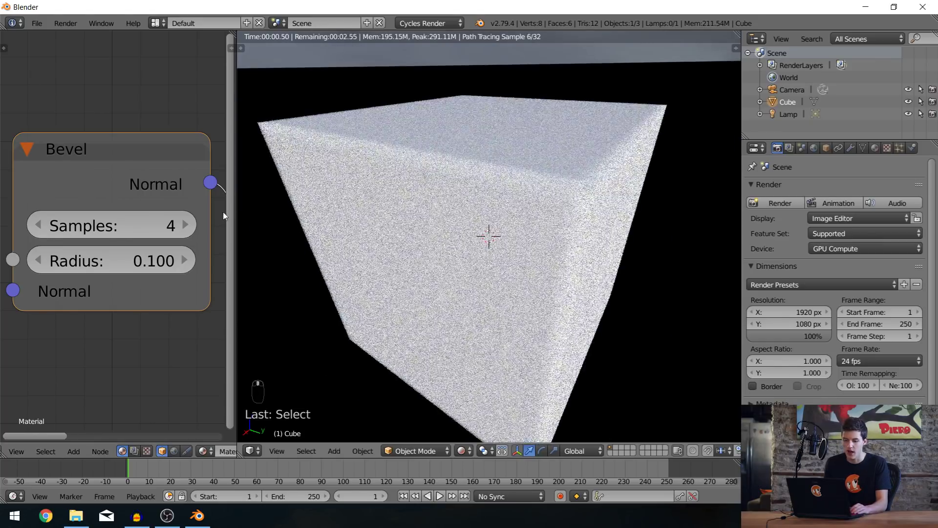
left_click(151, 261)
type(".2")
key("Return")
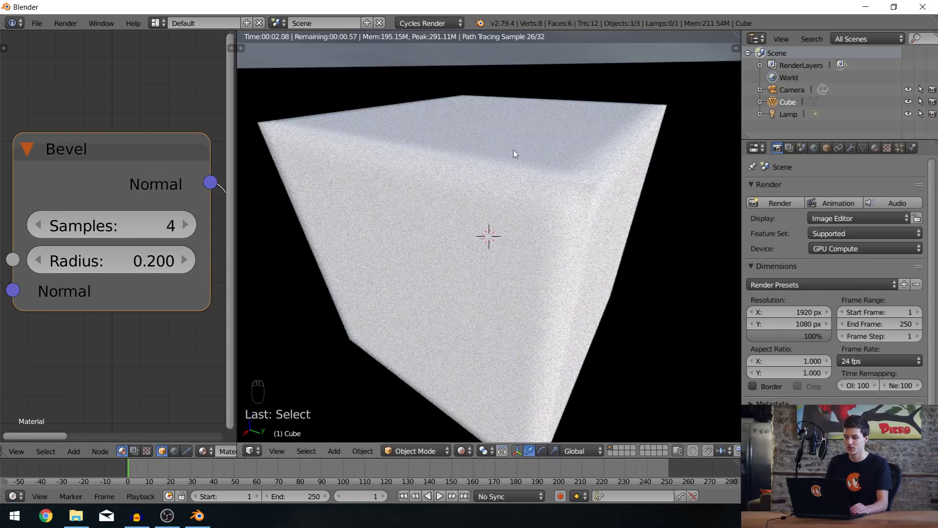
- Orbit the rendered preview to inspect the 0.200-radius rounded edges from several angles
middle_click_drag(402, 199, 587, 166)
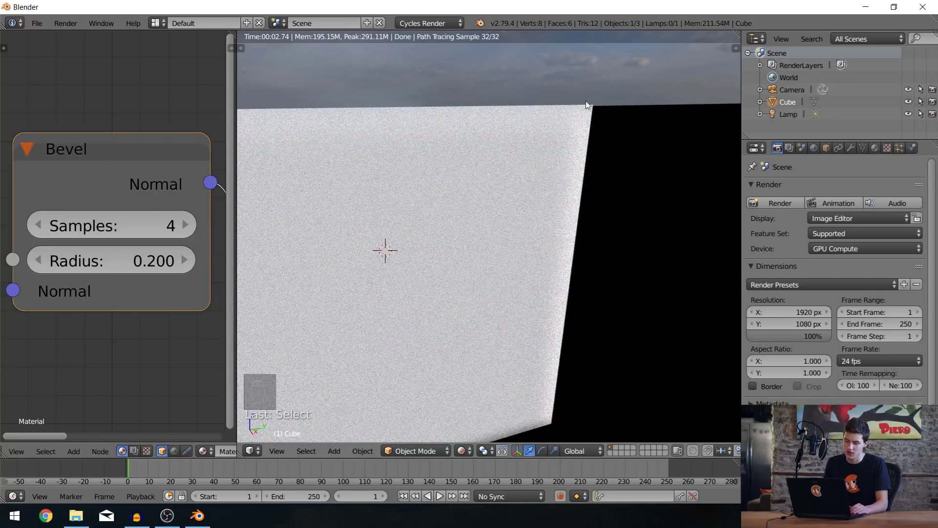
middle_click_drag(493, 112, 582, 192)
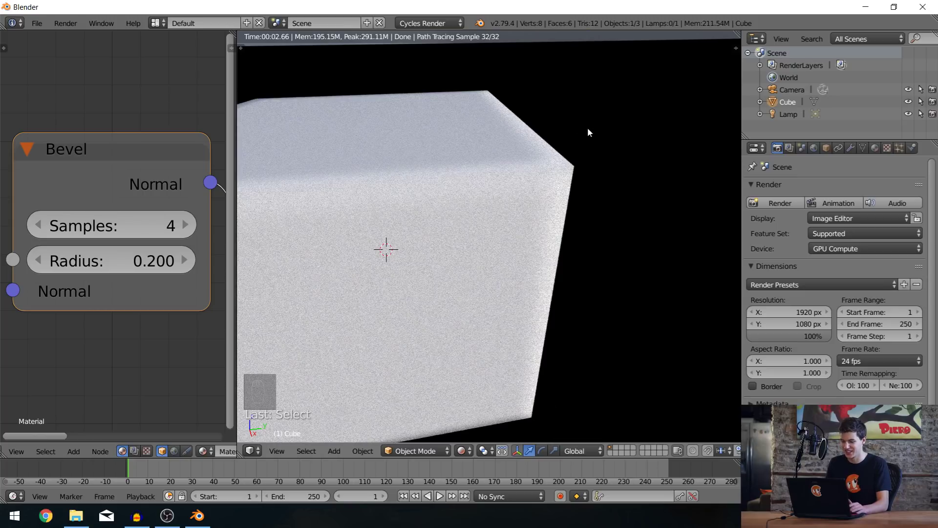
middle_click_drag(597, 145, 582, 162)
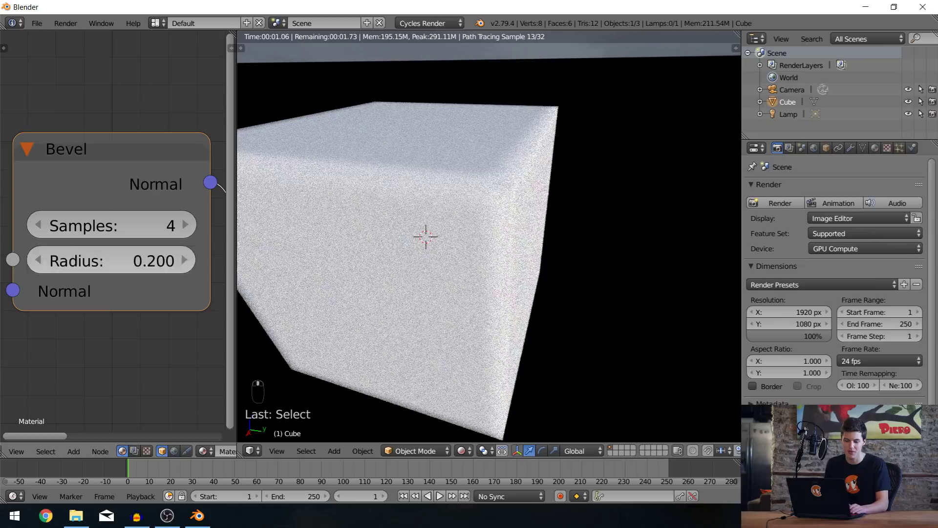
left_click(100, 260)
- Set the Bevel Radius to 0.1, then 0.010, and orbit to inspect the cube's edges
type("0.1")
key("Return")
left_click(112, 254)
type("0.01")
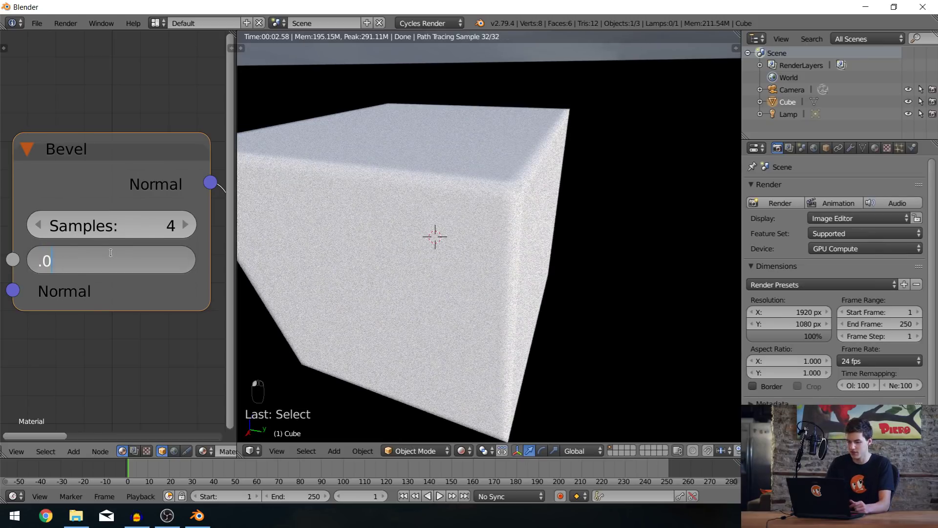
key("Return")
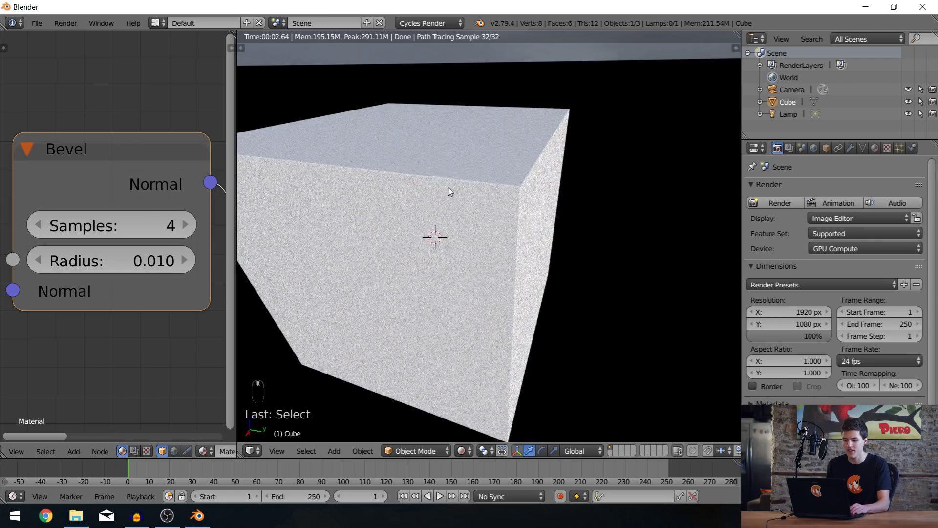
middle_click_drag(450, 191, 450, 207)
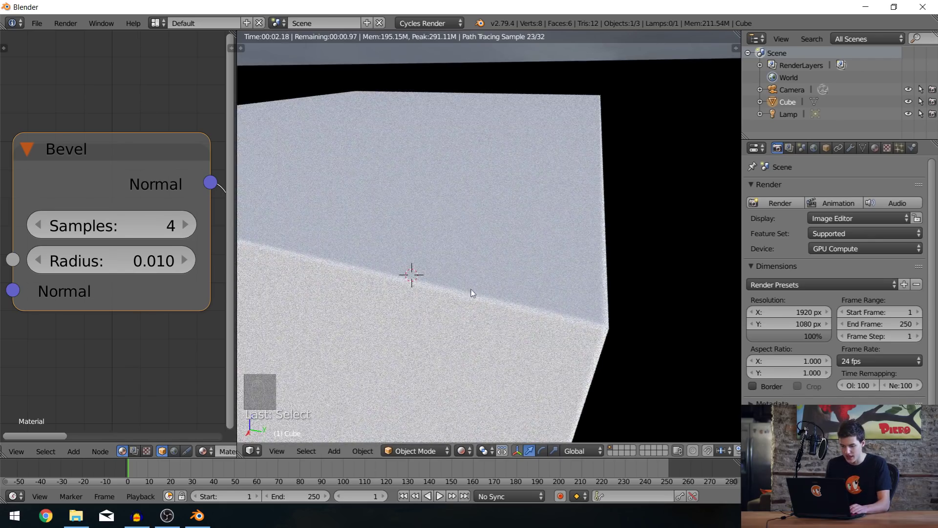
scroll(472, 293, "down", 5)
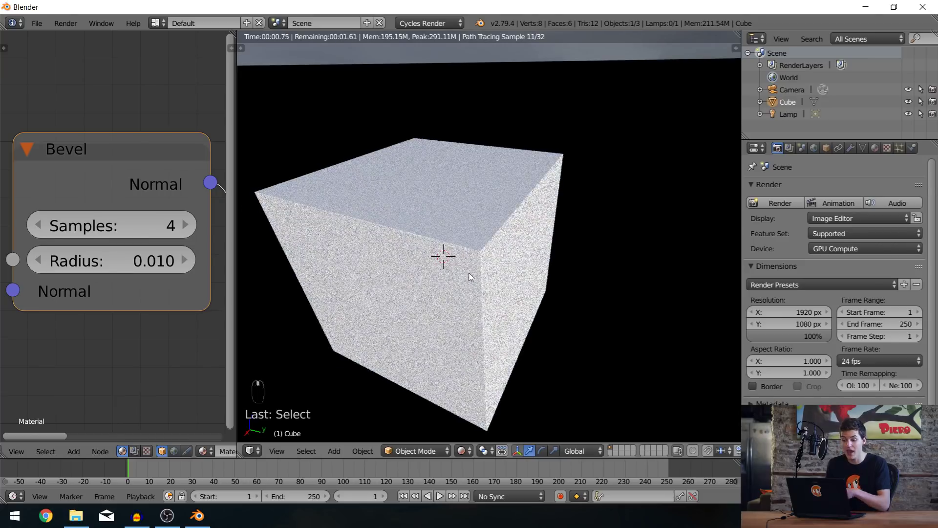
- Set the Bevel Radius back to 0.050 and recentre the Bevel node
middle_click_drag(168, 229, 157, 228)
left_click(127, 250)
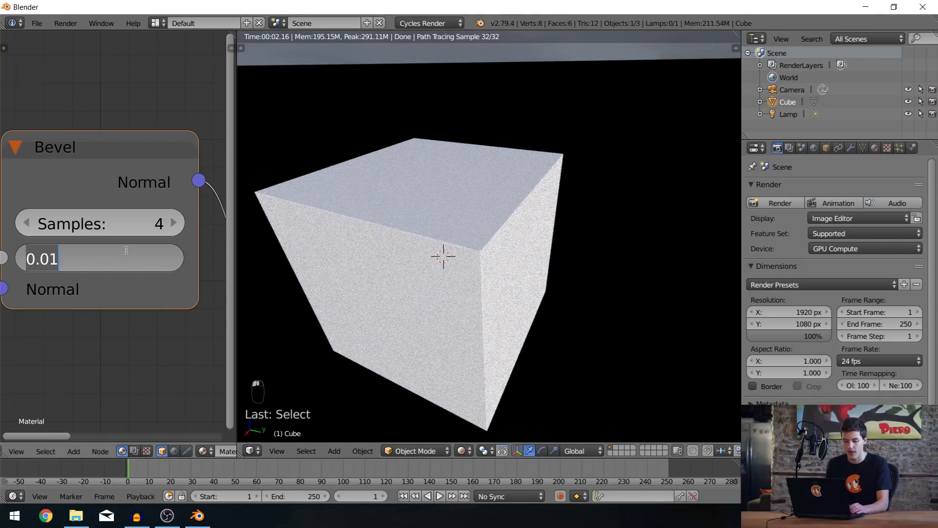
type(".05")
key("Return")
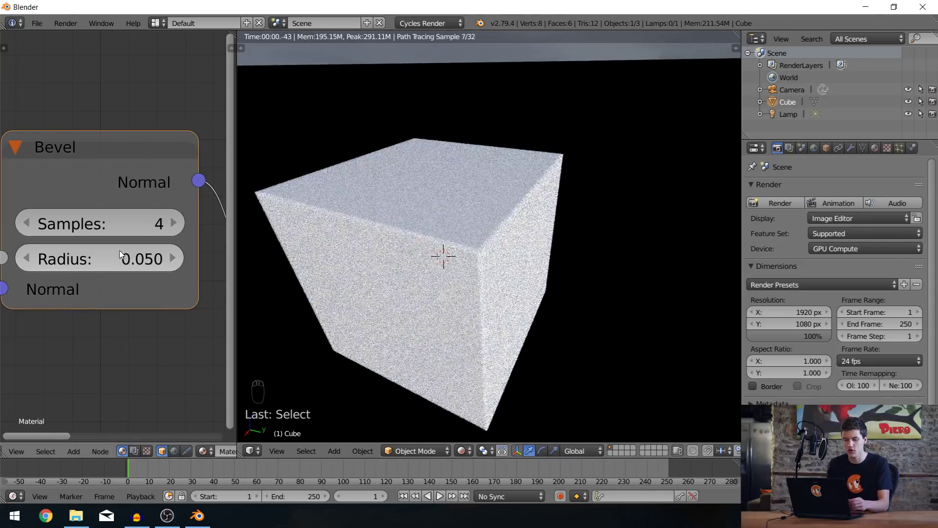
middle_click_drag(116, 191, 124, 217)
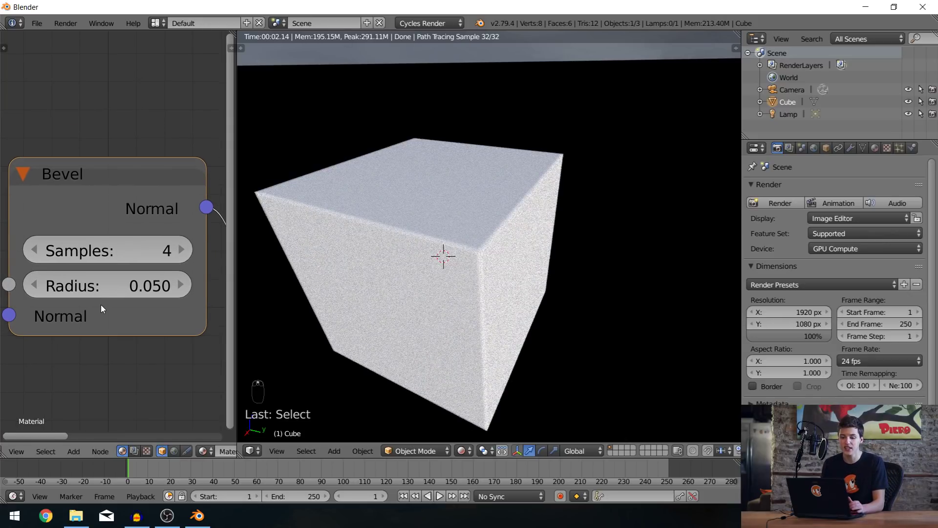
- Zoom the node editor out until the Bevel and Diffuse BSDF nodes both fit in view
scroll(78, 306, "down", 4)
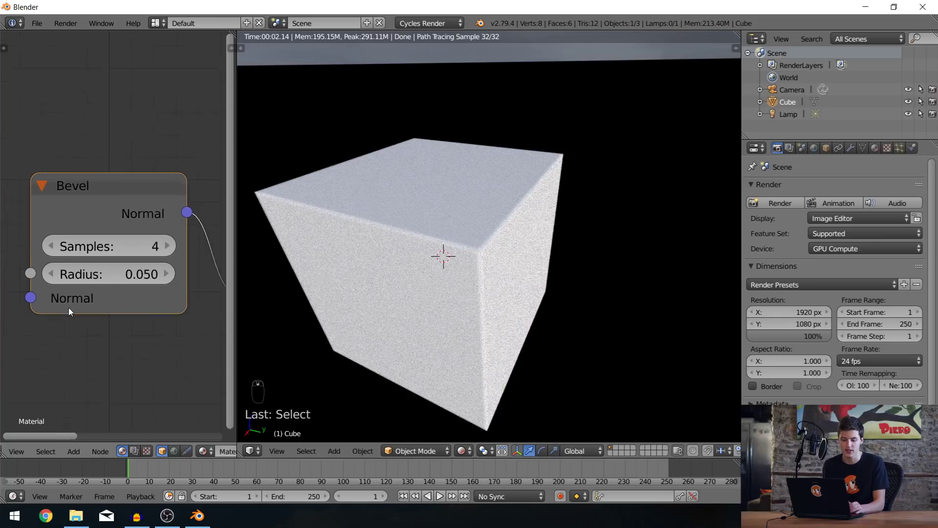
scroll(75, 289, "down", 2)
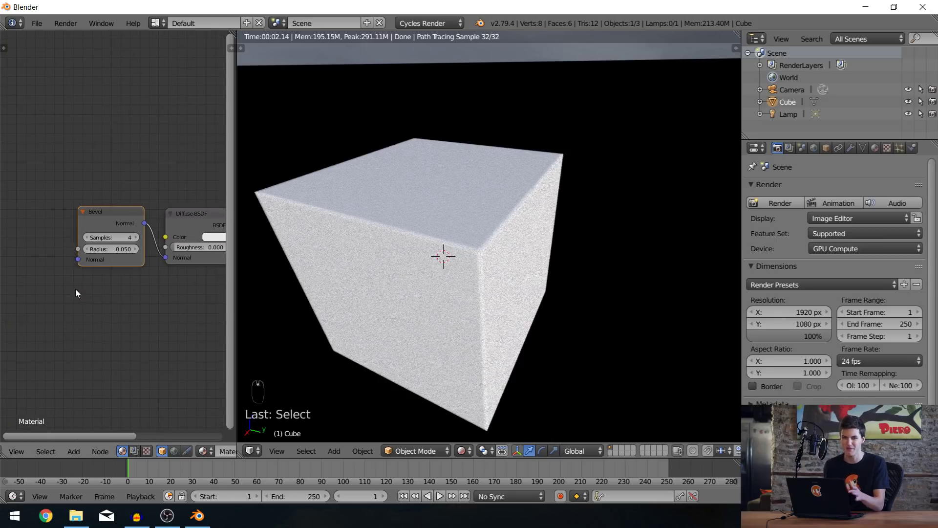